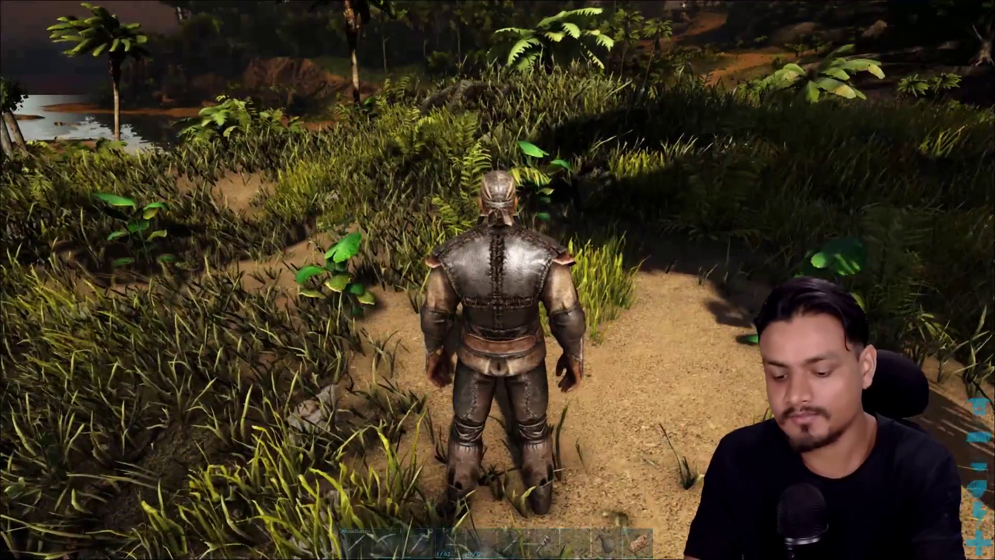
- Close and reopen the Discord widget, then drag it higher on screen
key("super+g")
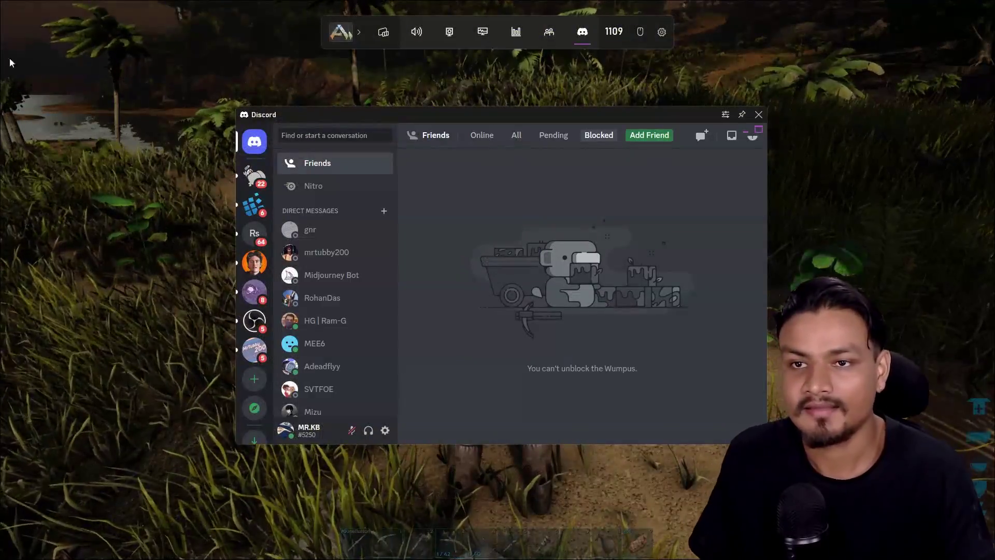
left_click(586, 32)
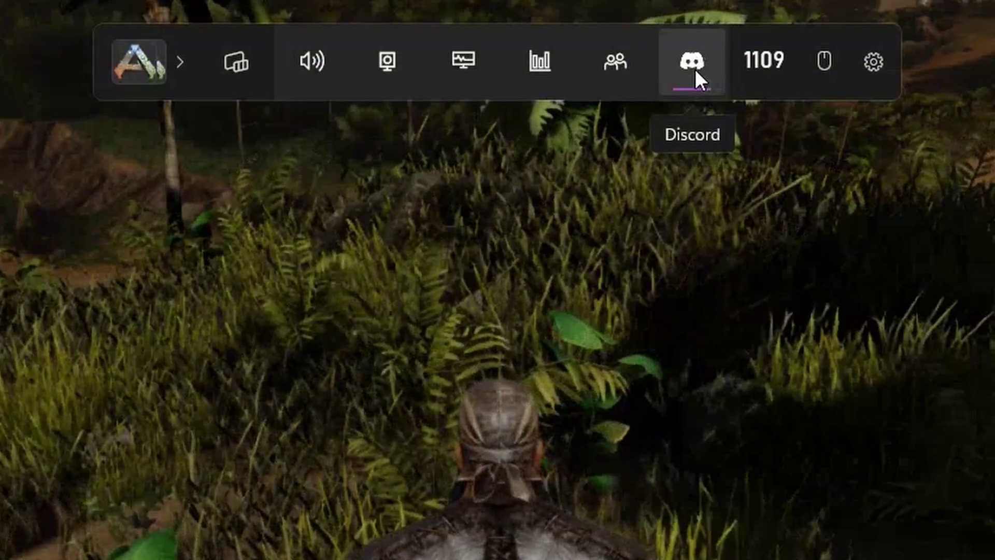
left_click(695, 71)
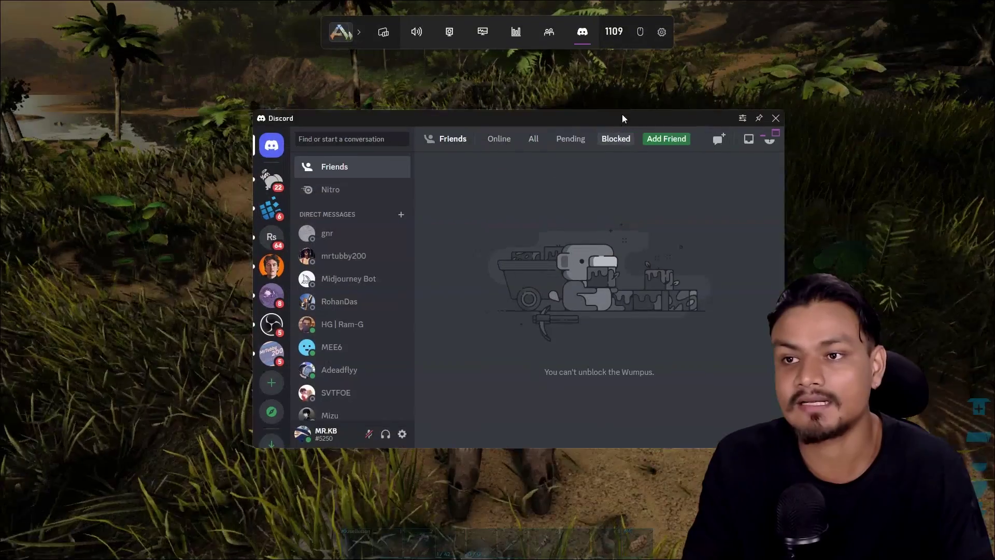
left_click_drag(622, 114, 607, 103)
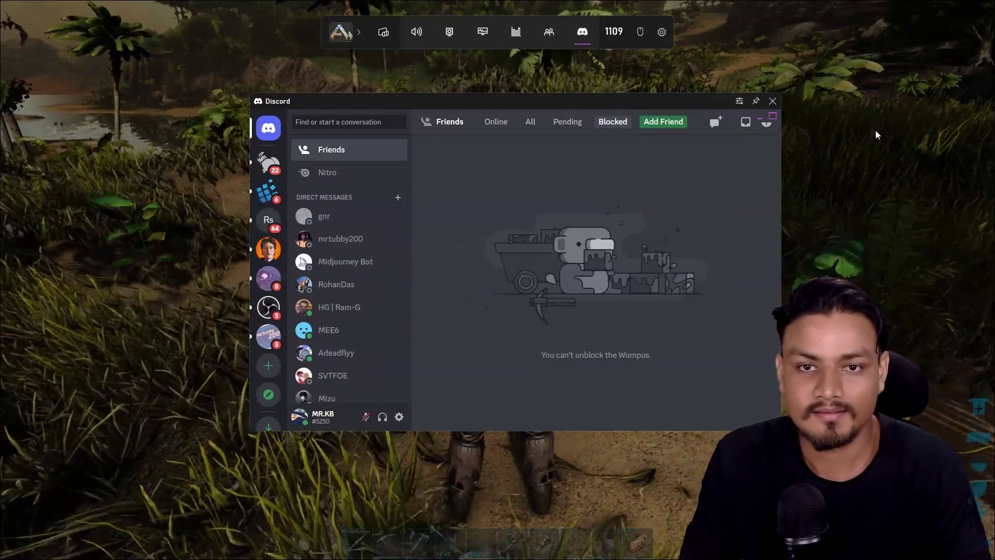
- Dismiss the Game Bar overlay so the ARK: Survival Evolved gameplay fills the screen again
left_click(875, 130)
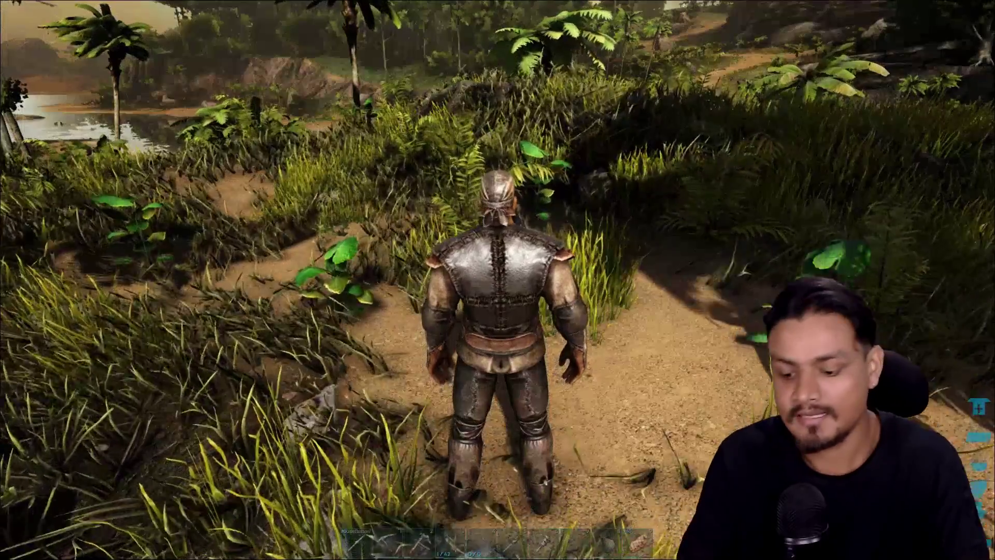
key("super+g")
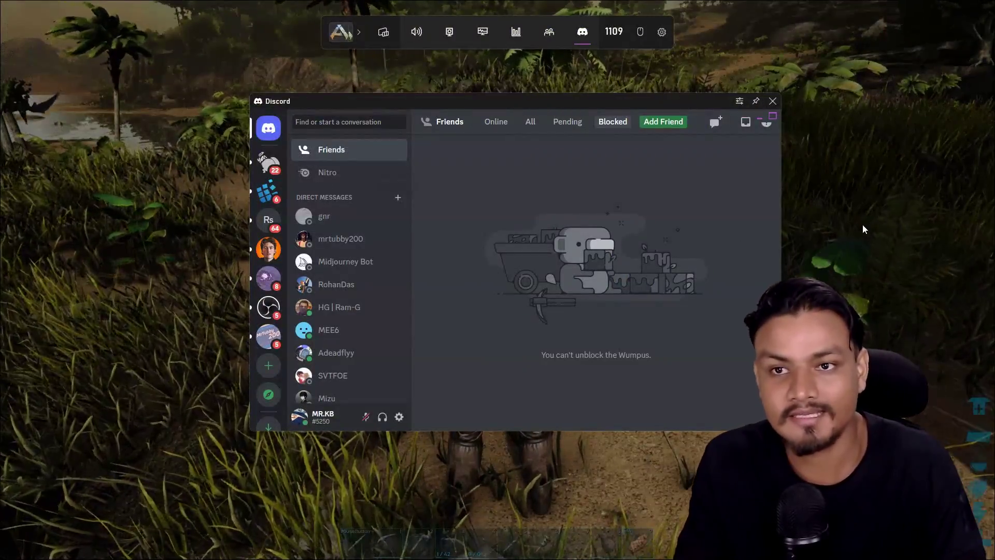
left_click(862, 224)
key("w")
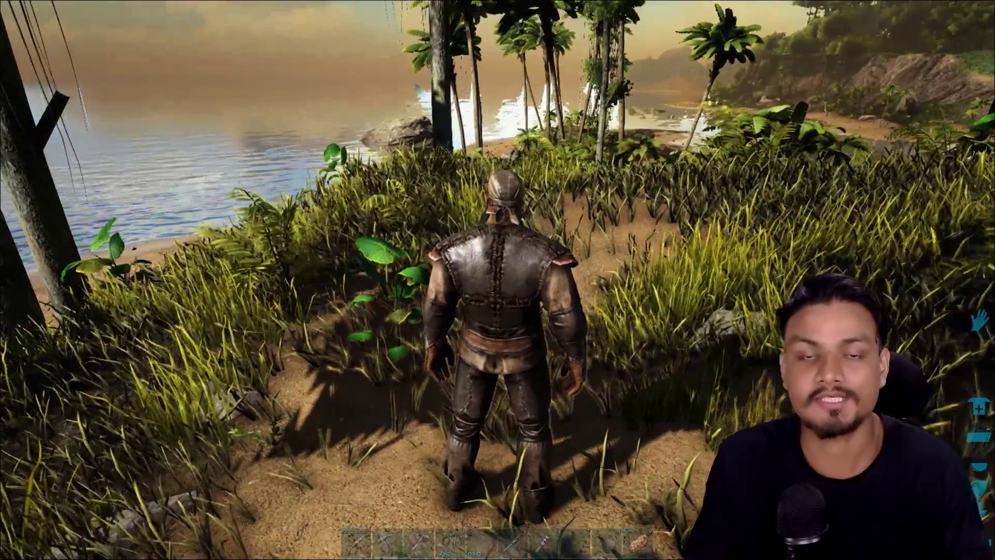
- Nudge the Discord widget up and left, check the widget list, then close the Discord widget
key("super+g")
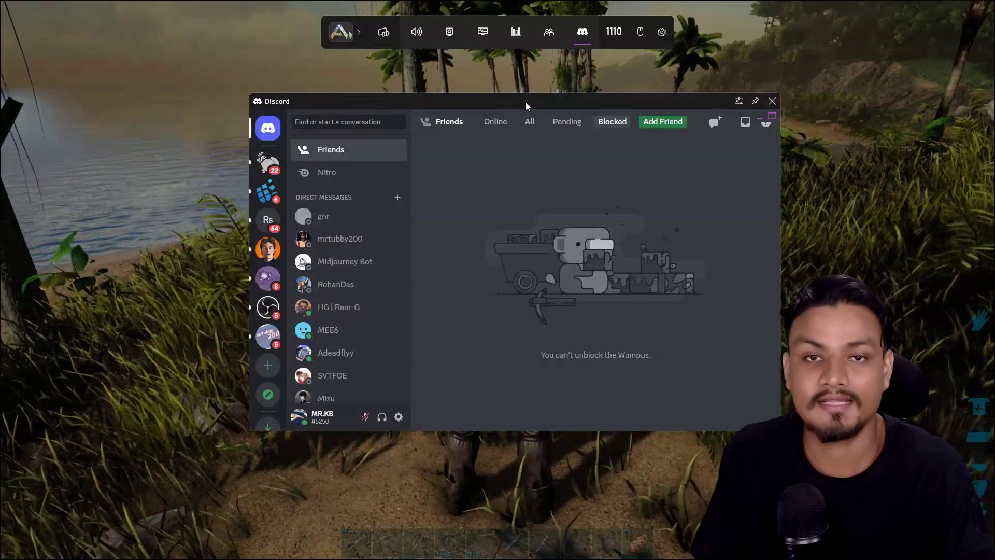
mouse_move(526, 102)
left_mouse_down()
mouse_move(507, 97)
mouse_move(519, 96)
left_mouse_up()
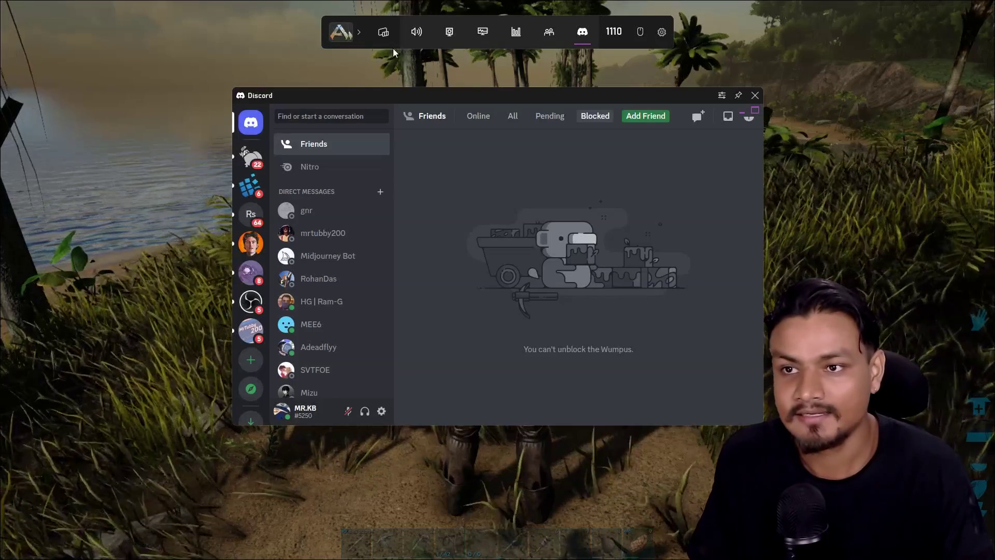
left_click(383, 38)
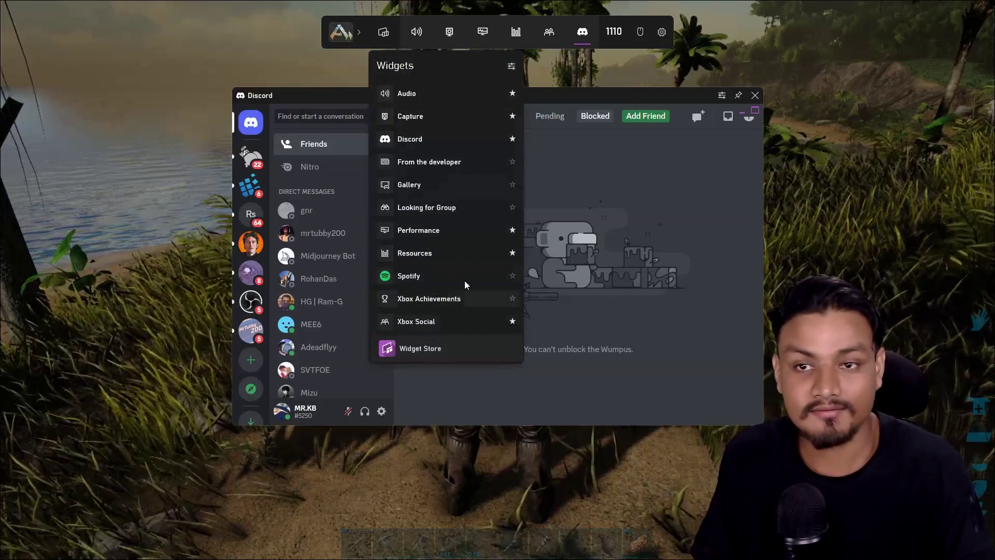
left_click(672, 100)
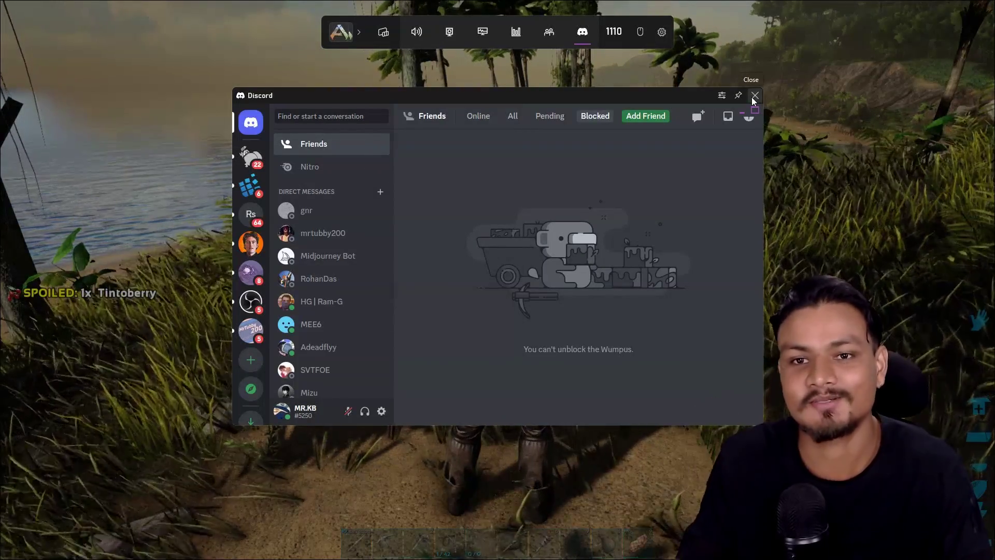
left_click(754, 95)
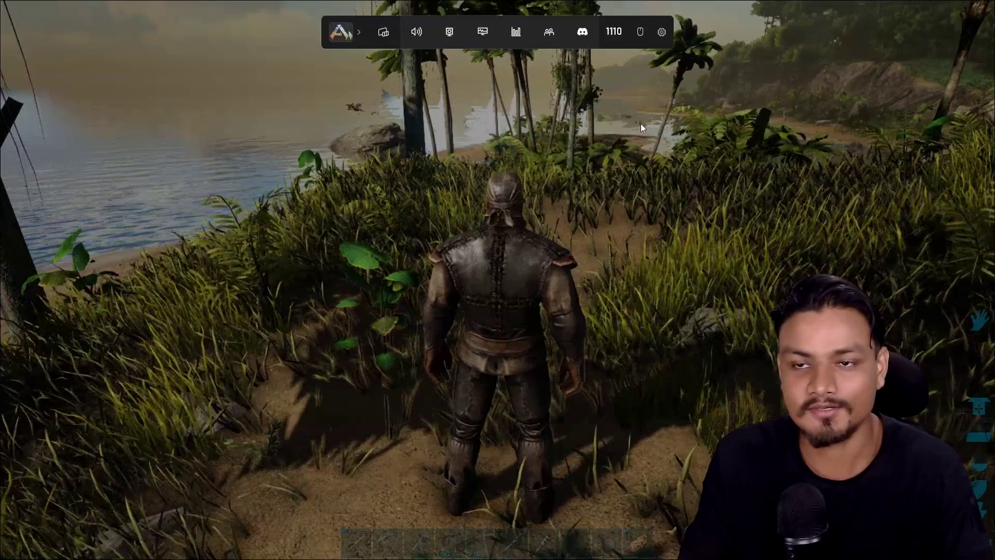
- Search the Store for 'discord for' and open the Discord for Game Bar (Alpha) page
left_click(640, 123)
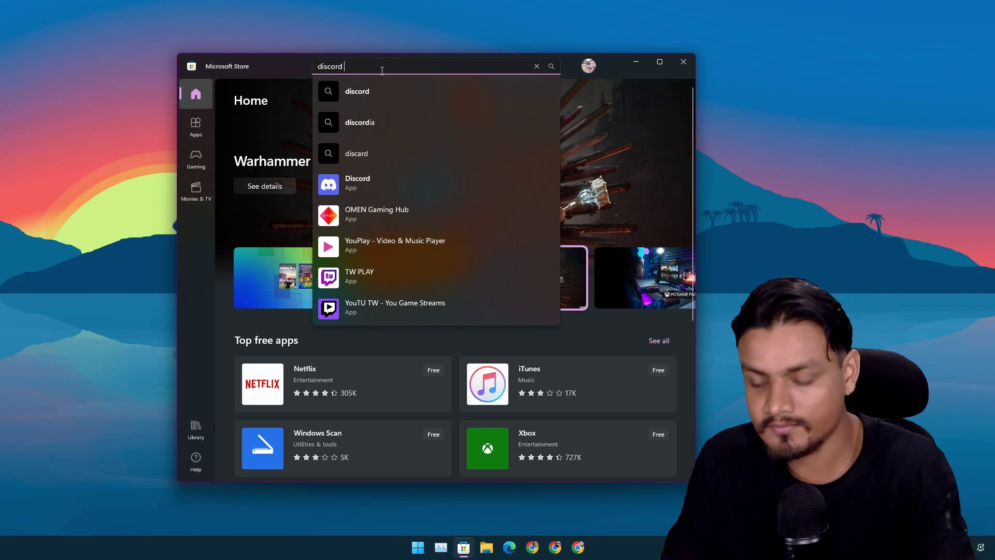
key("Return")
type("for")
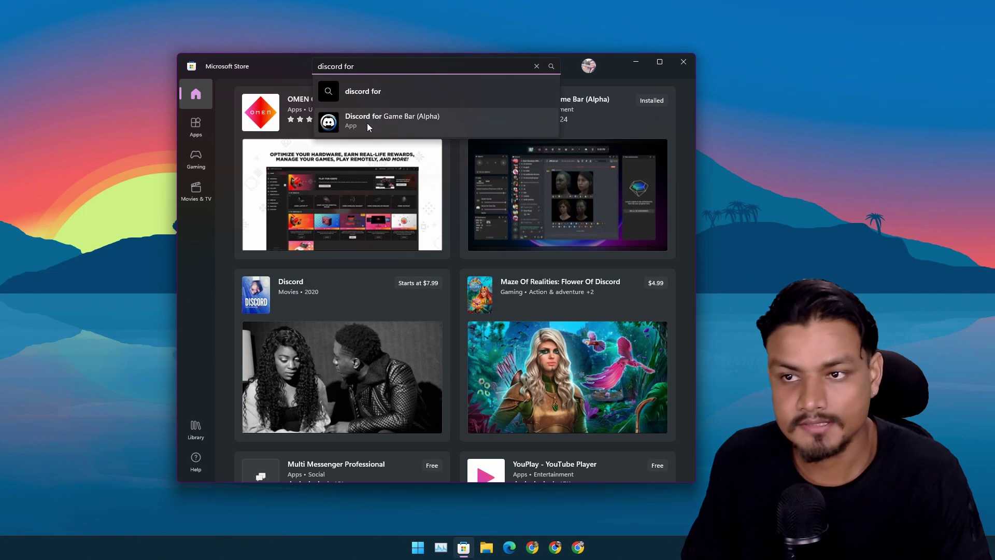
left_click(387, 122)
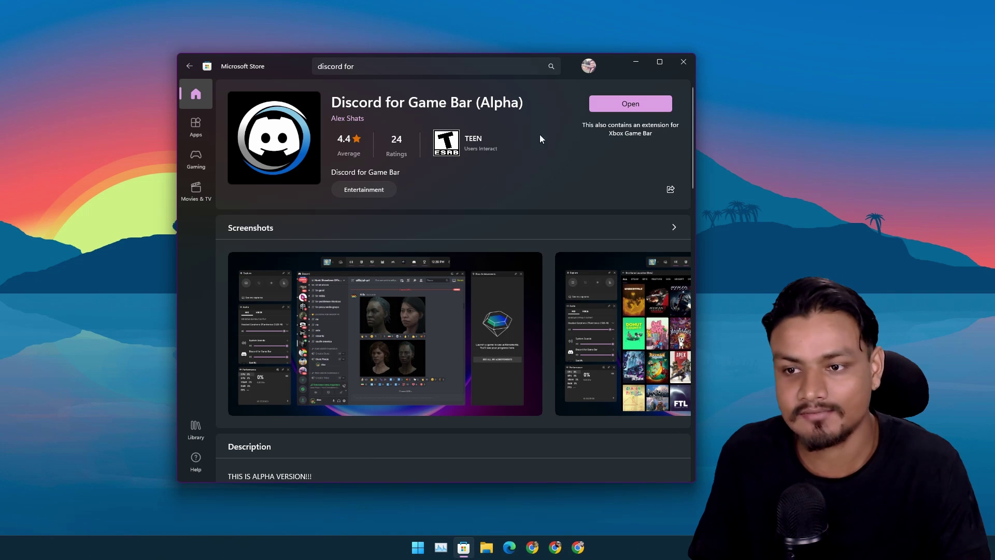
- Confirm the app shows as installed, then close the Microsoft Store
scroll(491, 195, "down", 5)
scroll(485, 186, "up", 5)
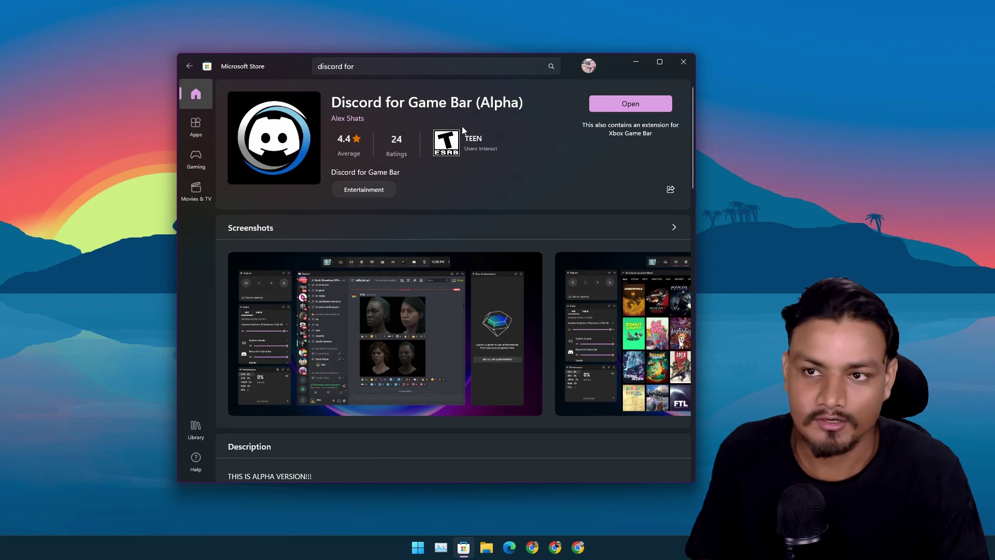
left_click(681, 65)
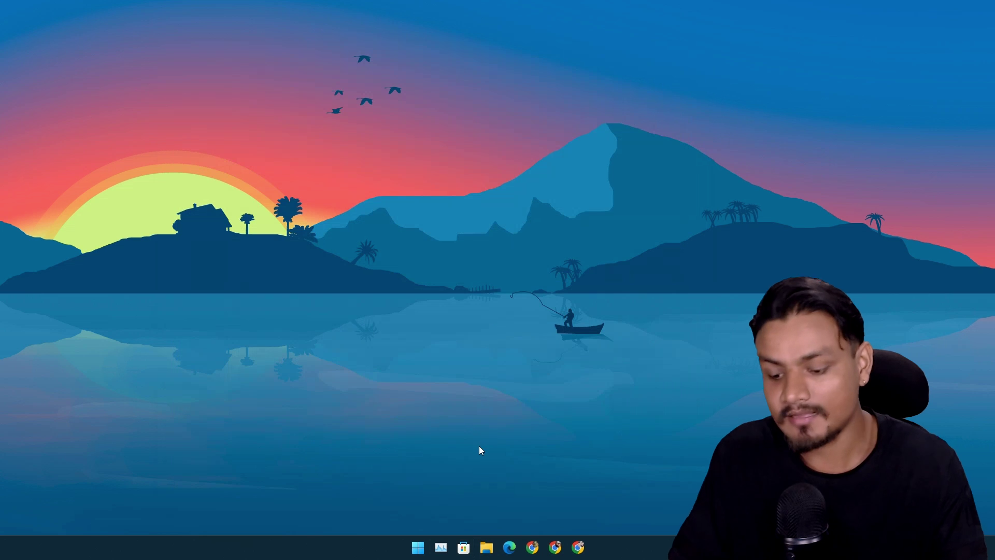
- Favourite Resources, re-star Discord in the widget list, and open the Discord widget over the desktop
key("super+g")
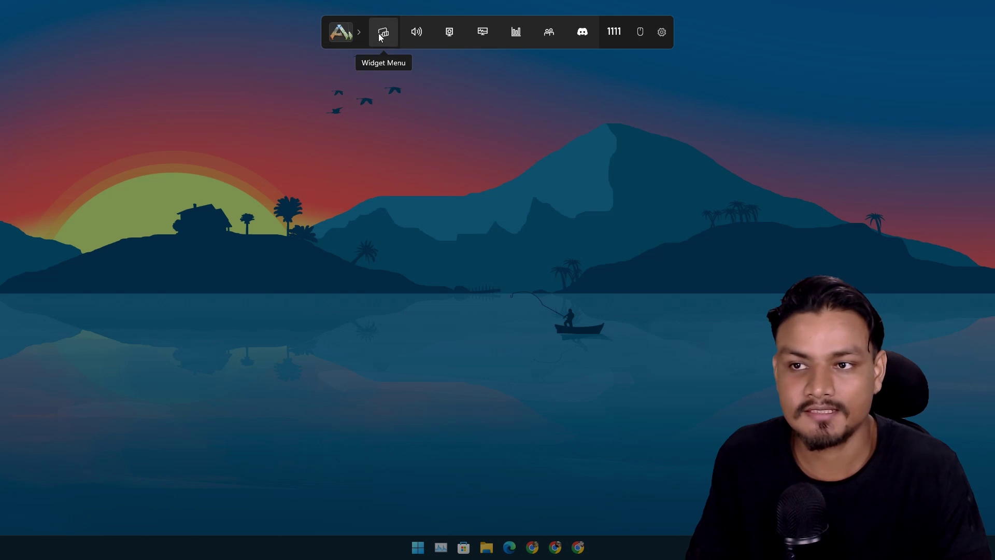
left_click(383, 33)
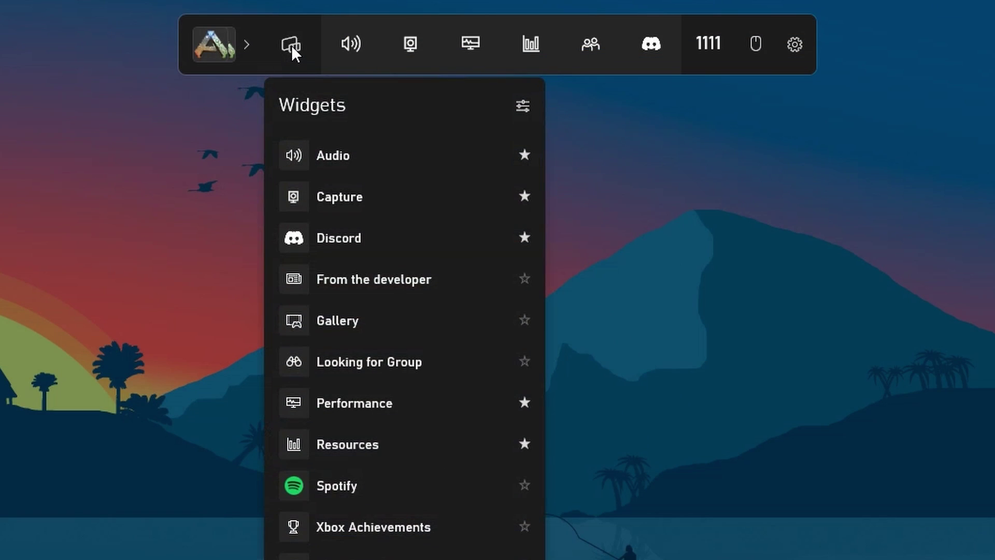
left_click(522, 442)
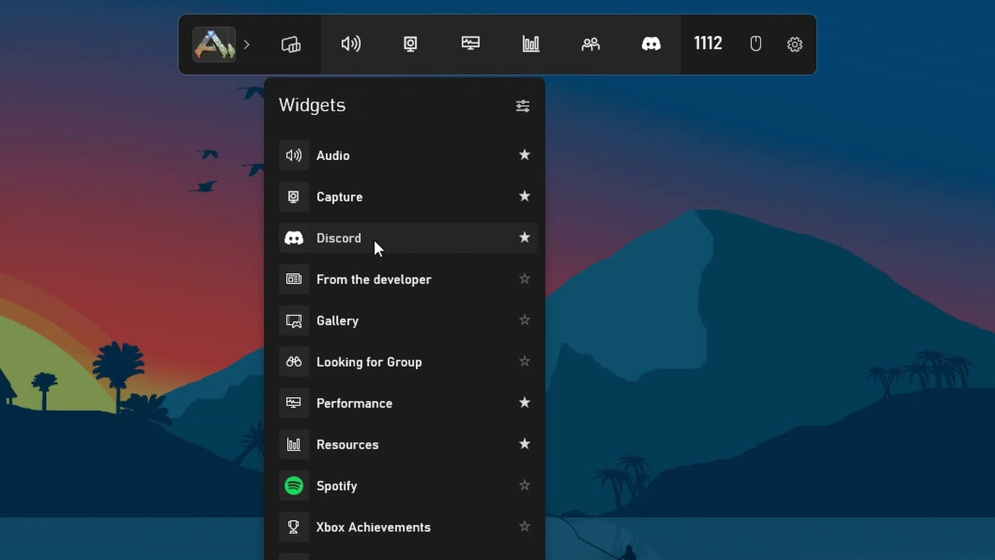
left_click(524, 237)
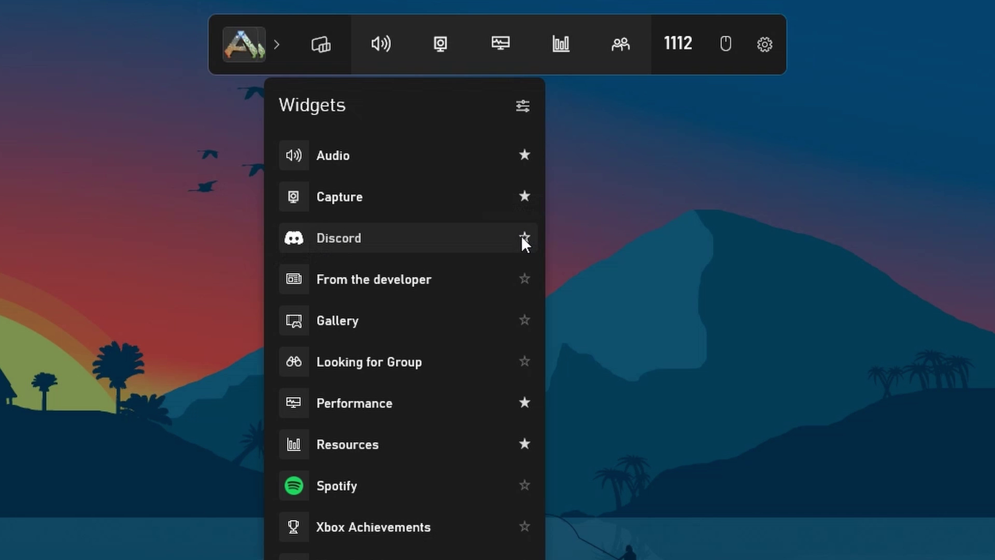
left_click(522, 237)
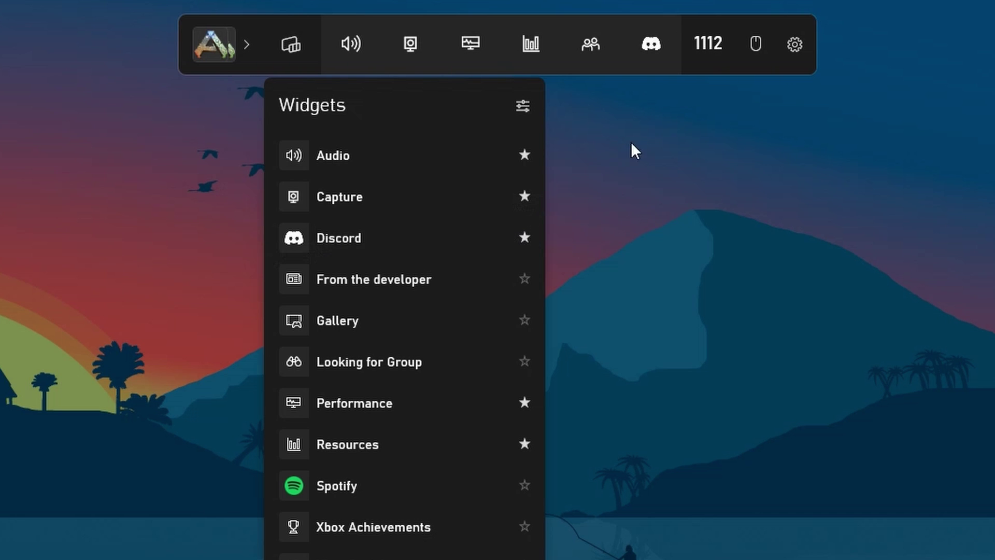
left_click(650, 46)
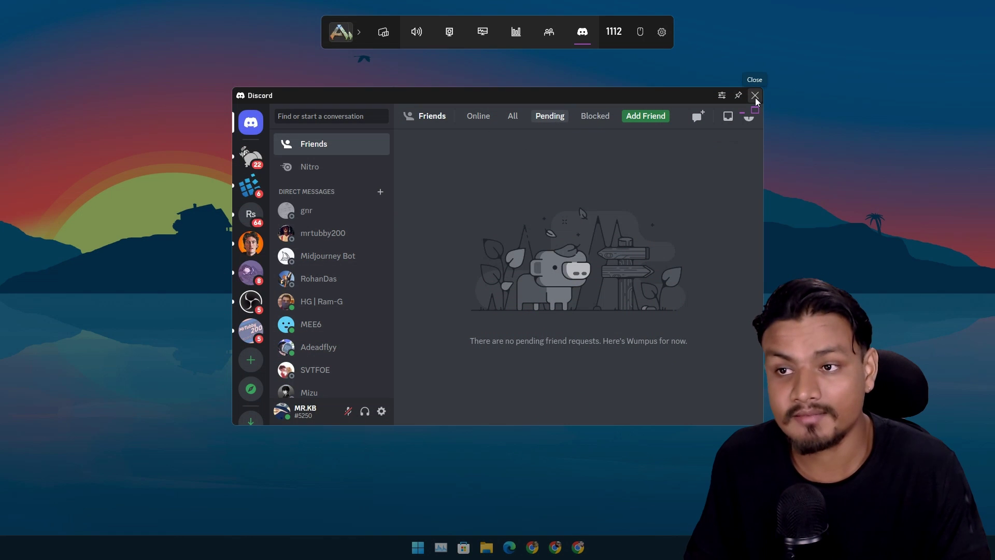
- Nudge the Discord widget up and right, then dismiss the overlay to the empty desktop
left_click_drag(487, 96, 493, 88)
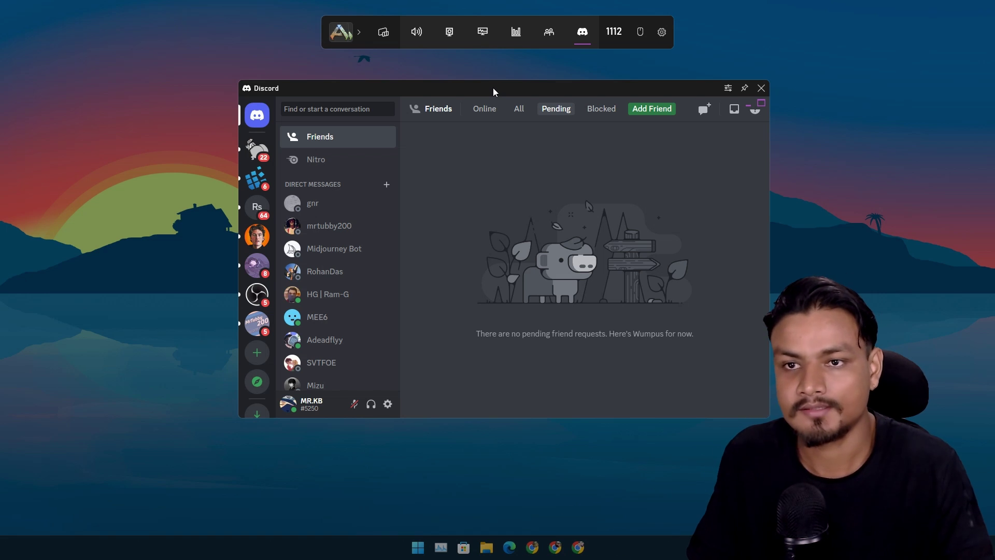
left_click(609, 72)
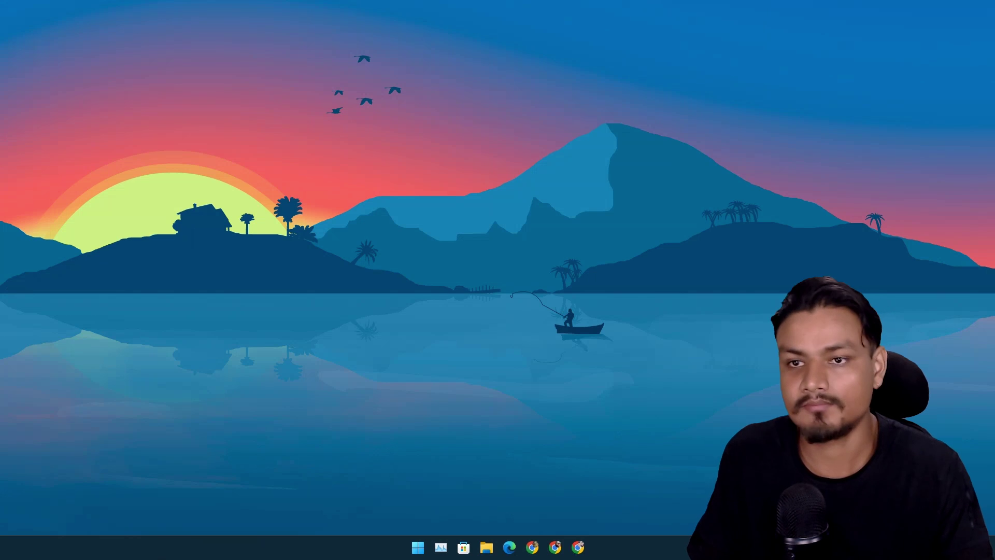
- Move the Discord for Game Bar window centre-left, then minimize it to reveal This PC
key("super+g")
left_click_drag(868, 60, 553, 32)
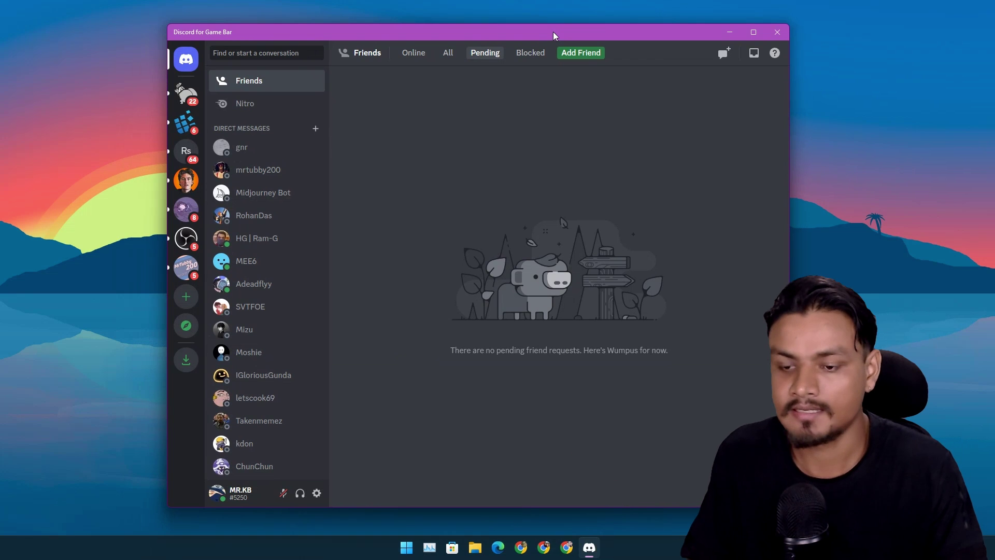
left_click(407, 547)
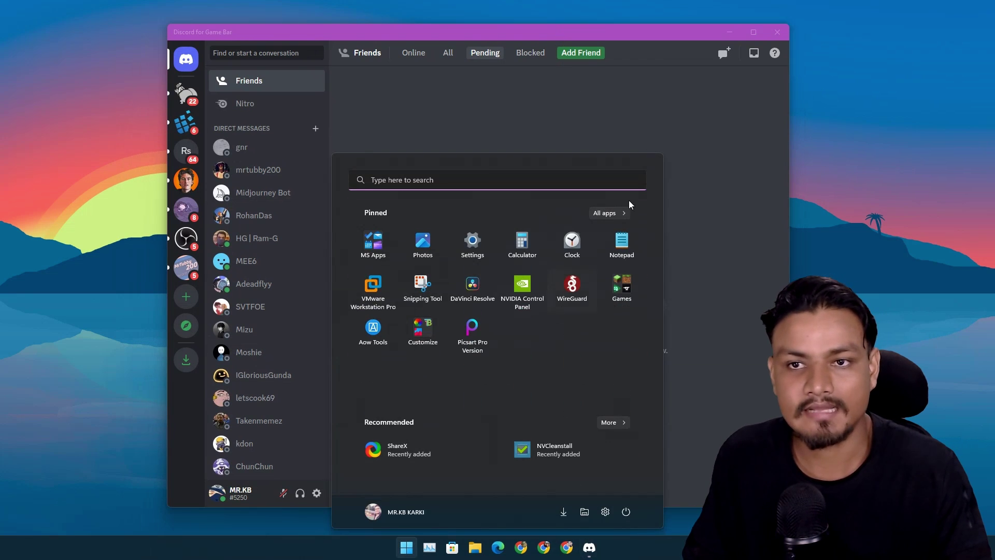
left_click(646, 39)
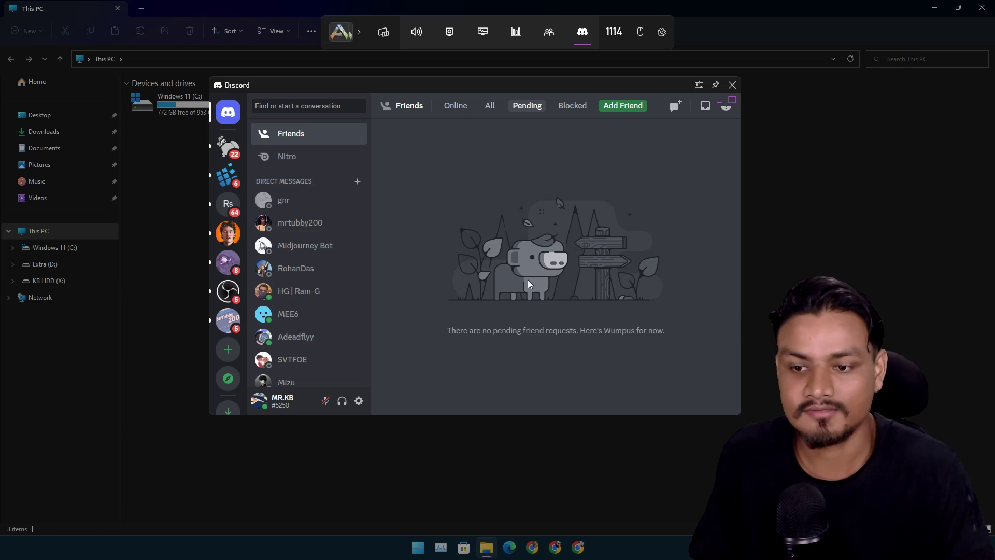
key("super+g")
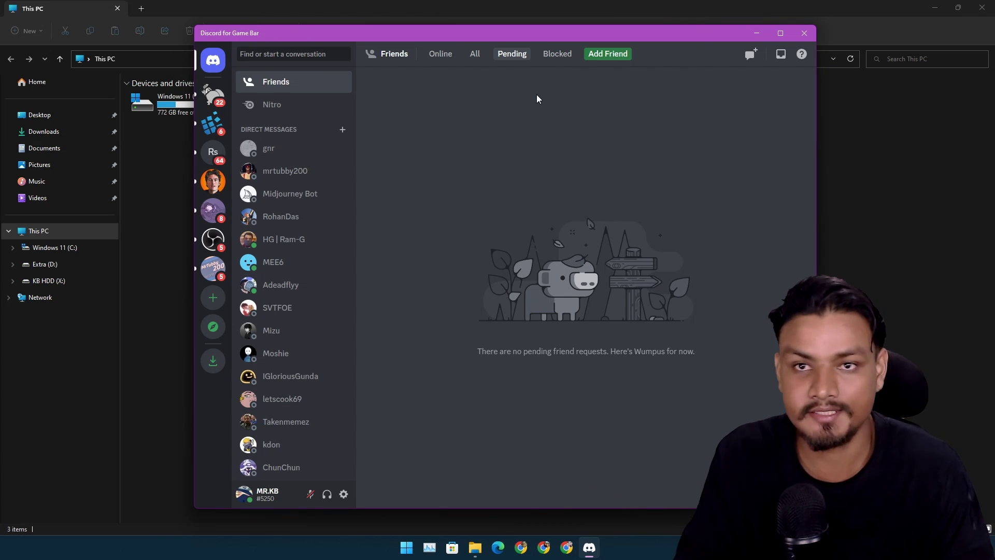
left_click(753, 33)
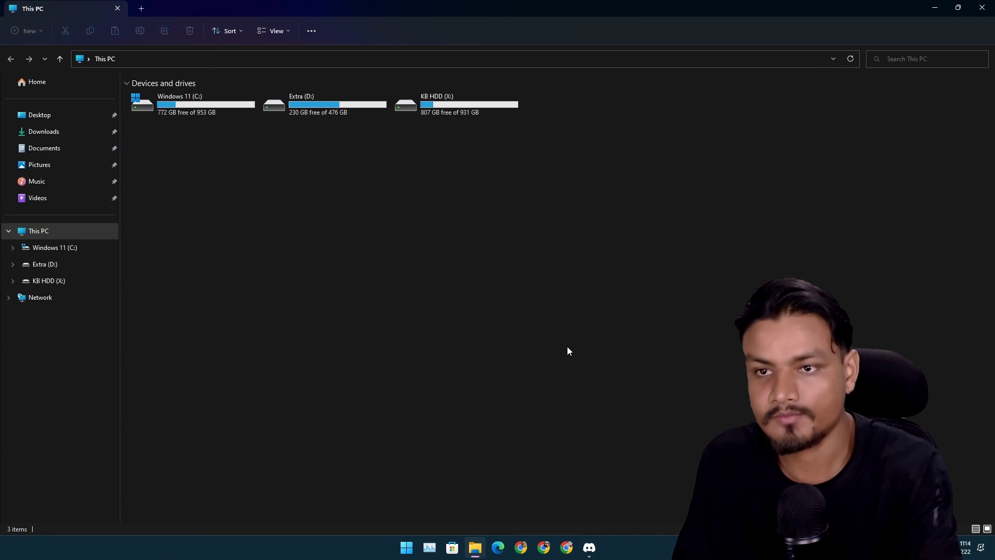
- Toggle the Discord widget off and on from the toolbar, then dismiss the overlay
key("super+g")
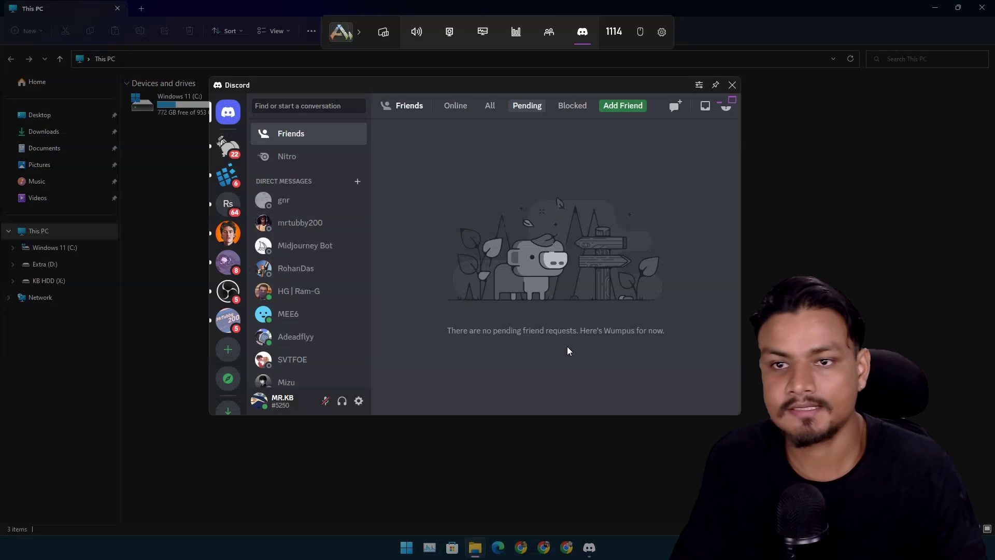
left_click(582, 34)
left_click(581, 33)
left_click(581, 33)
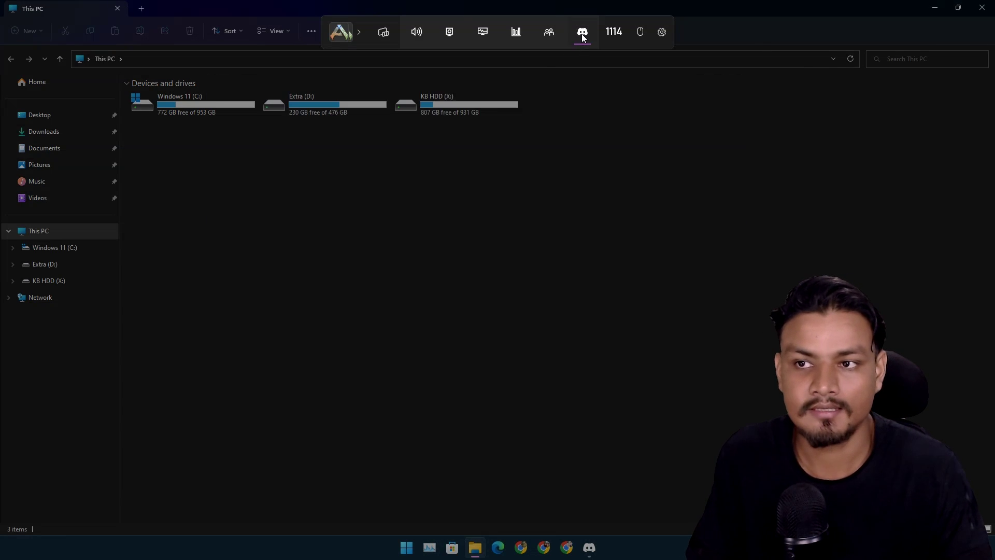
left_click(582, 34)
left_click(591, 515)
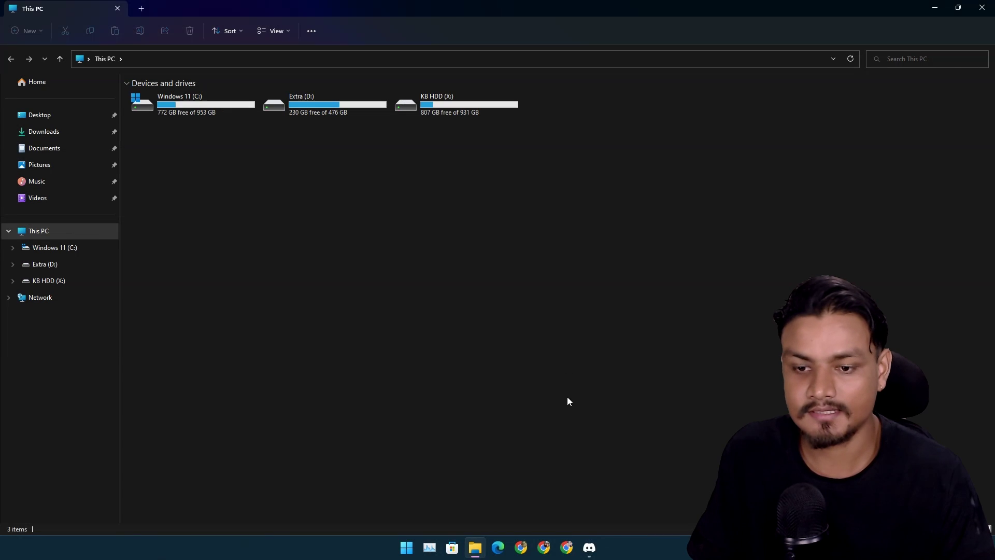
left_click(590, 551)
key("super")
key("super")
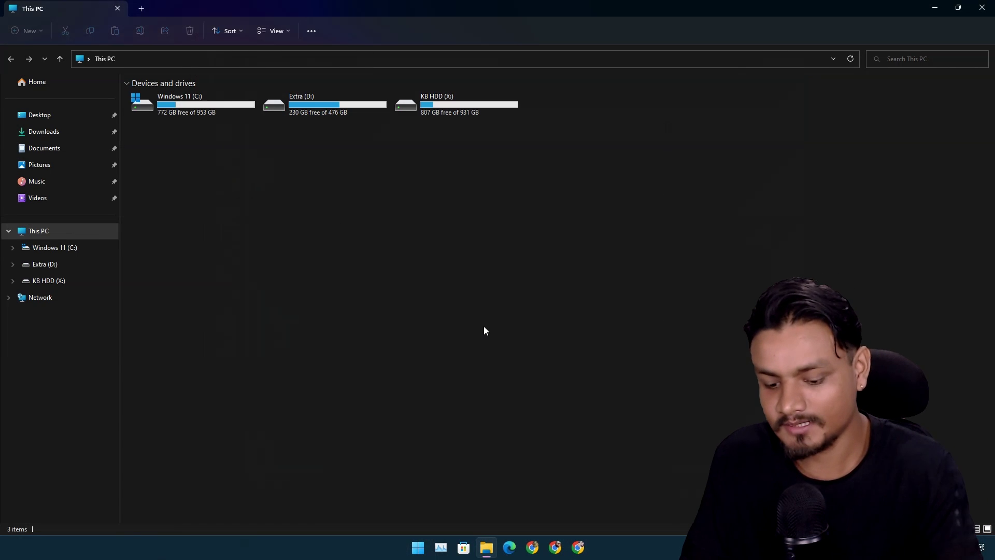
- Close the 'Something went wrong' Discord widget and reopen it from the Game Bar toolbar
key("super+g")
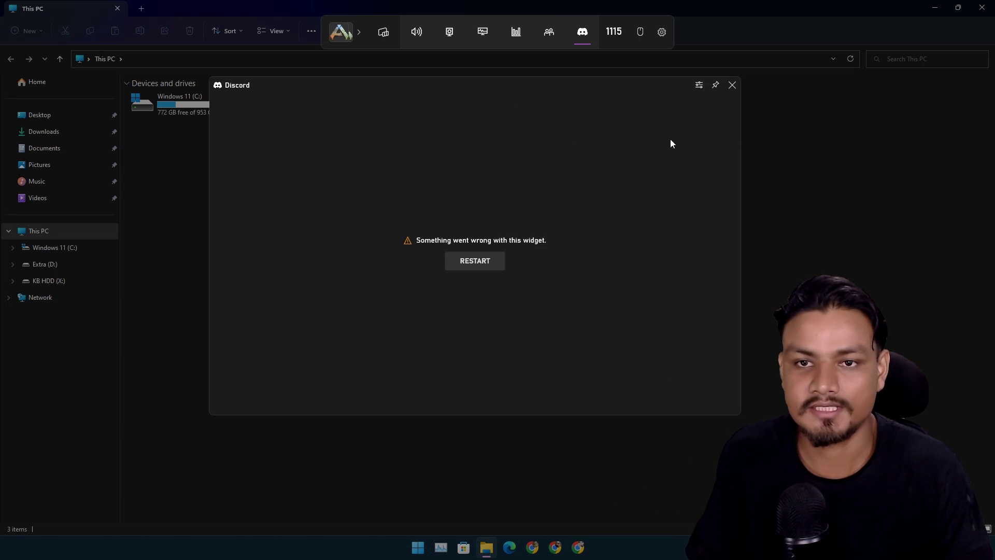
left_click(732, 85)
left_click(484, 326)
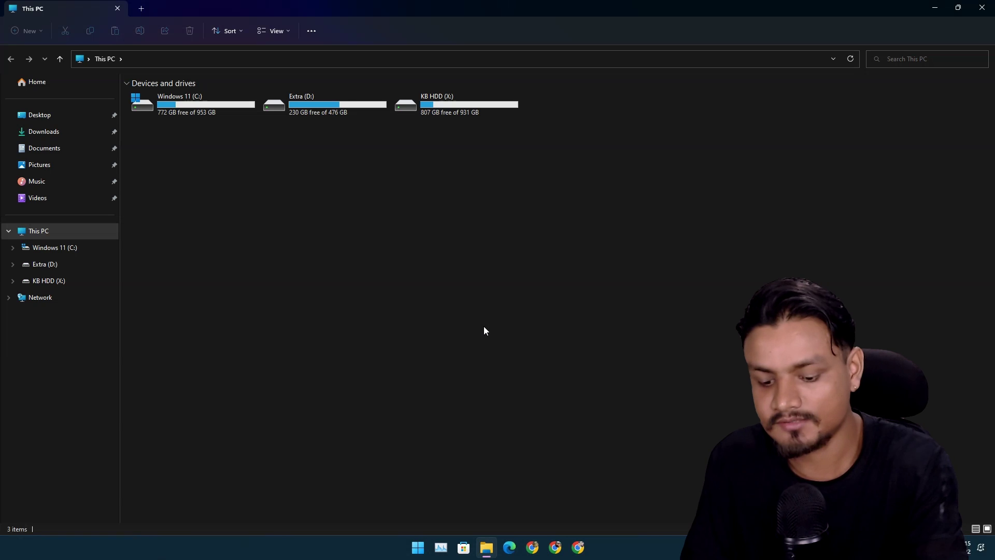
key("super+g")
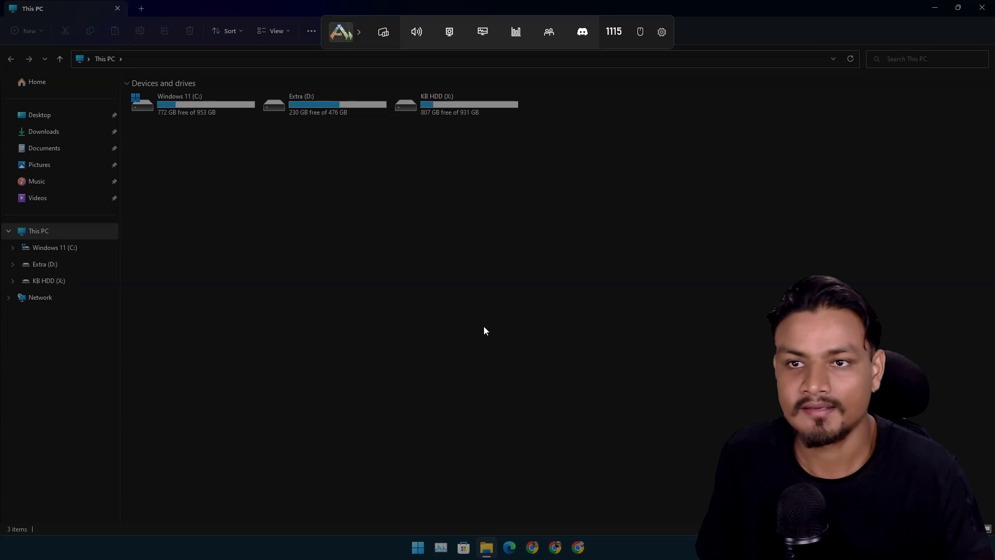
left_click(583, 34)
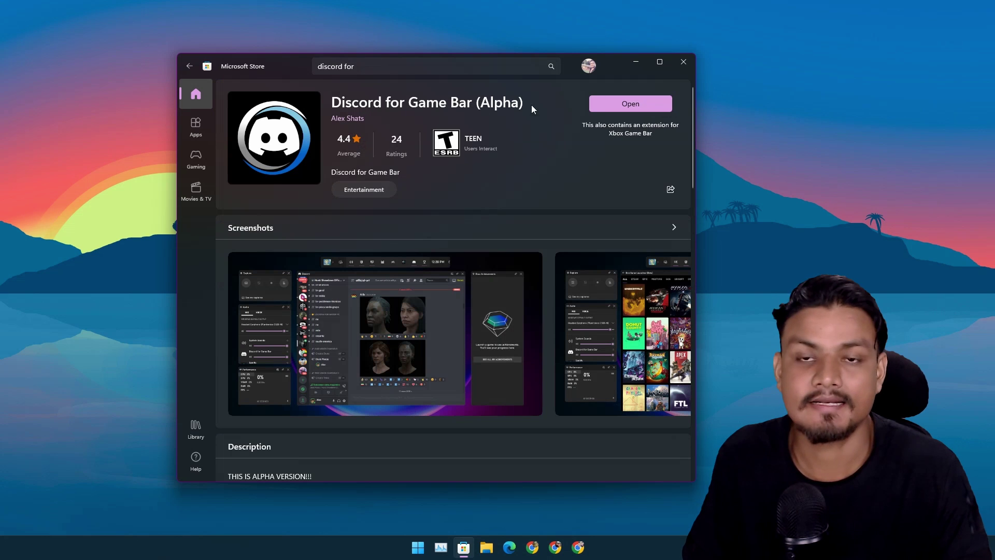
- Highlight the 'Alpha' tag in the Discord for Game Bar title, scroll the listing, and close the Store
left_click_drag(481, 103, 533, 108)
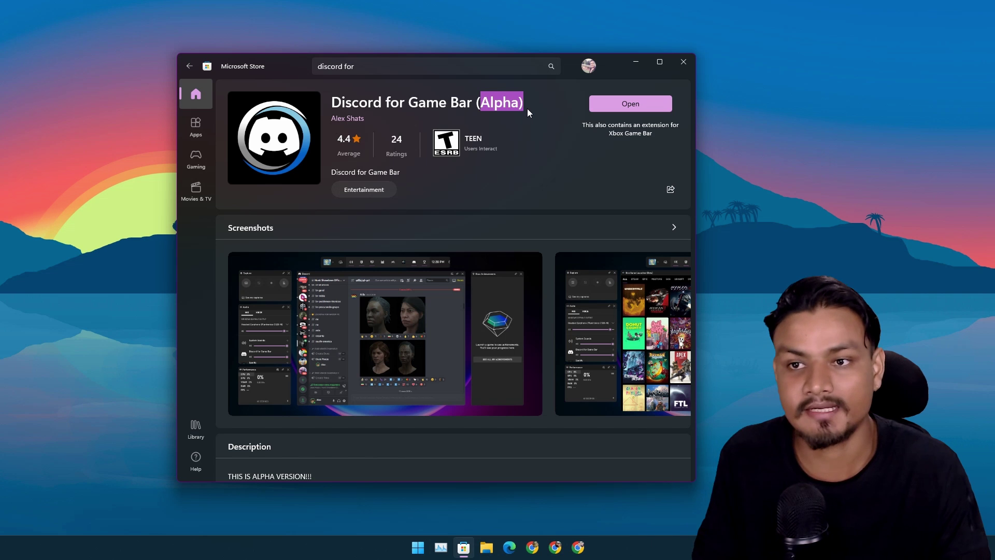
left_click(480, 103)
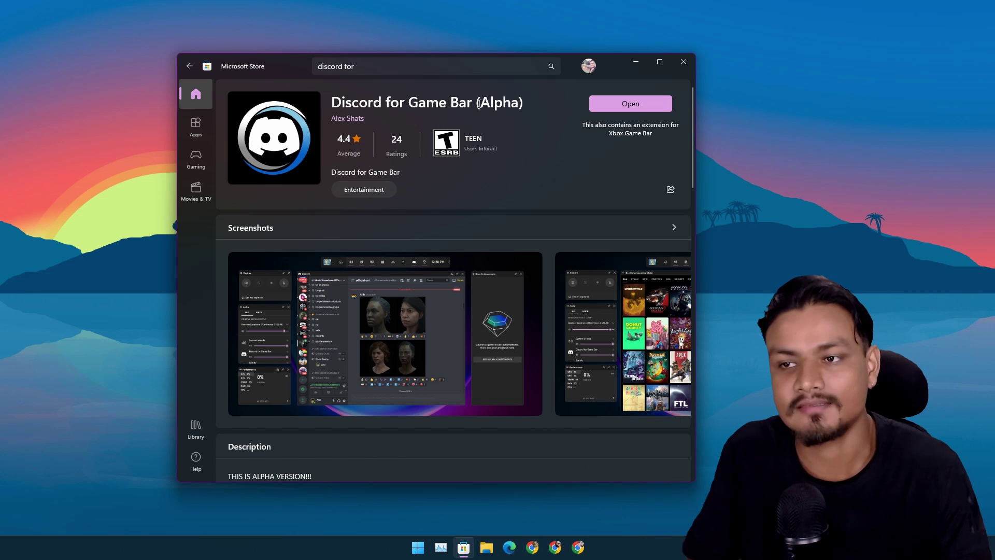
scroll(512, 201, "down", 2)
scroll(499, 229, "up", 2)
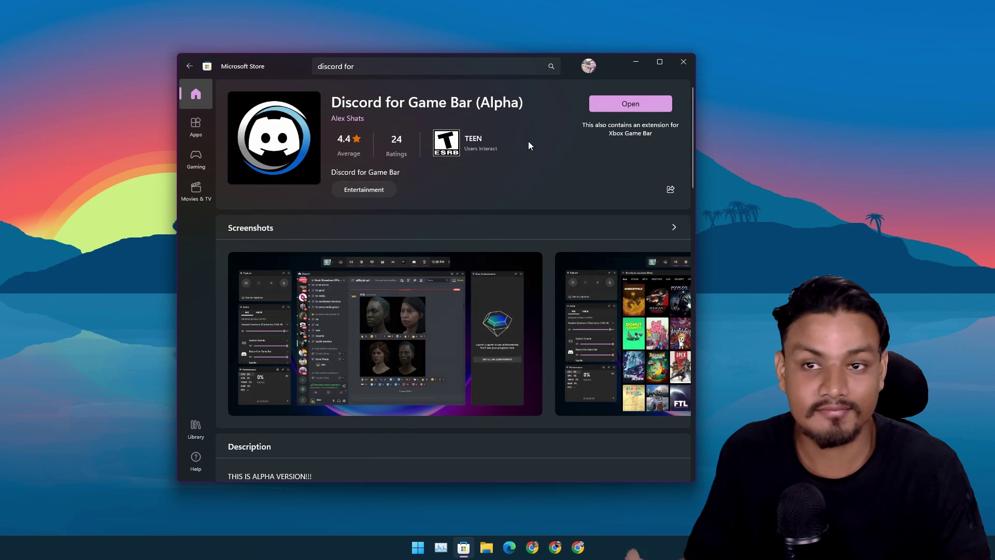
left_click(677, 66)
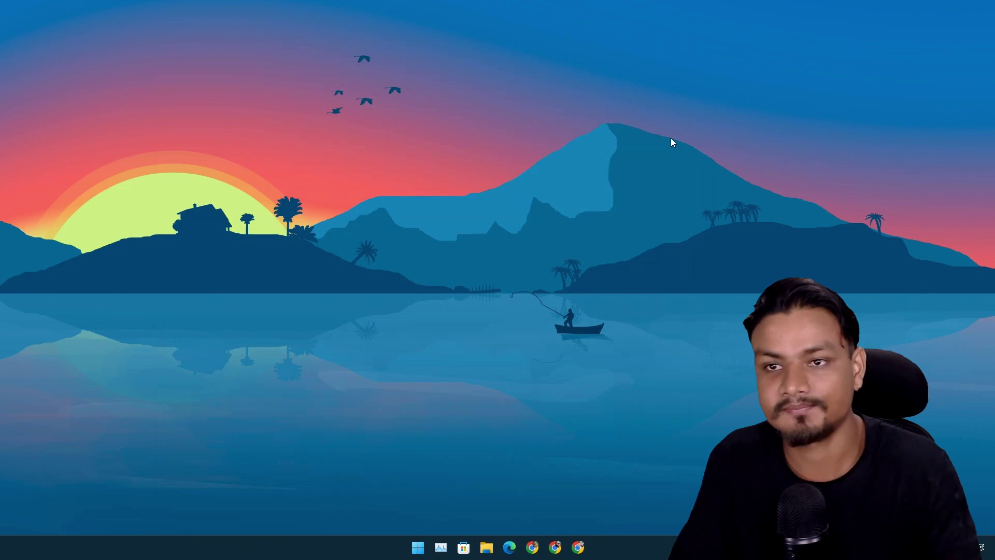
key("super+g")
left_click(582, 45)
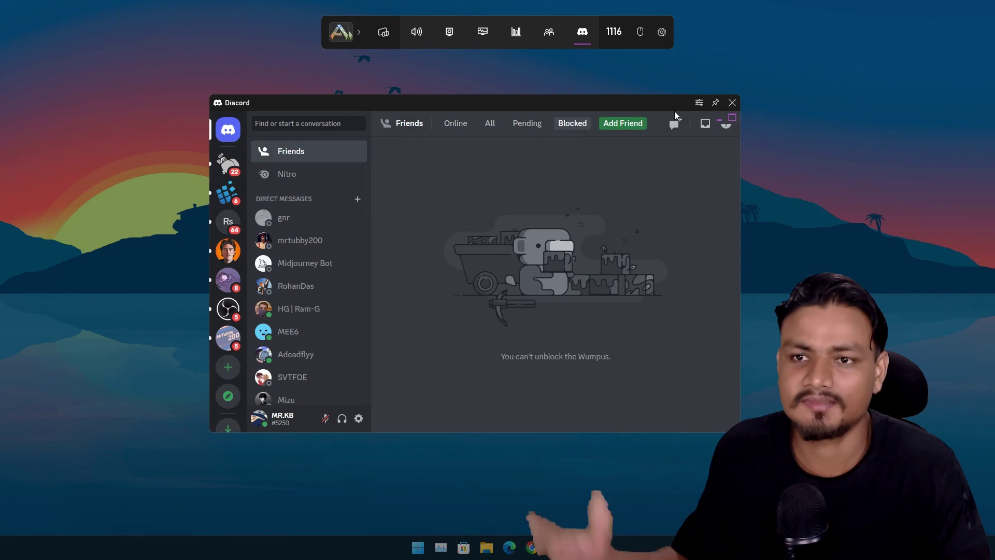
left_click(733, 102)
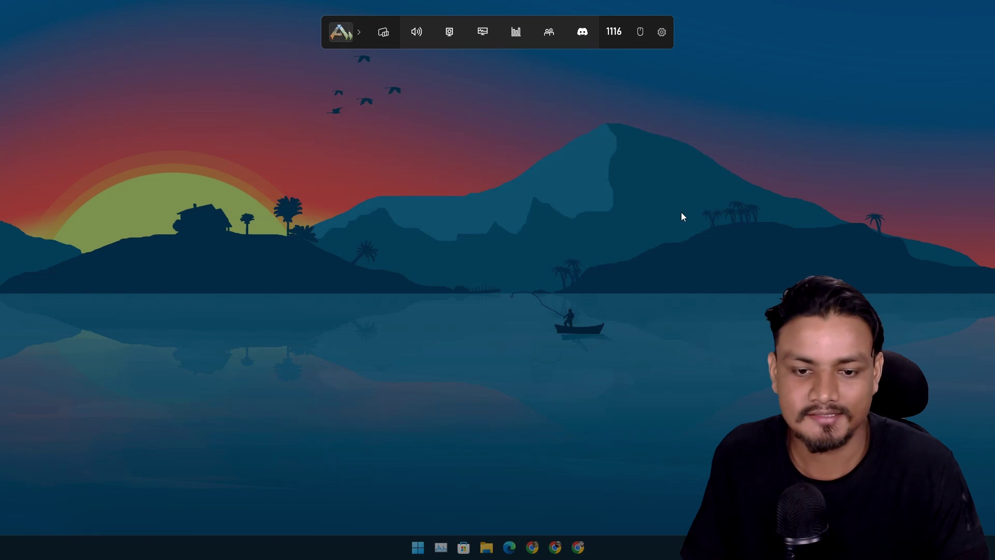
left_click(636, 238)
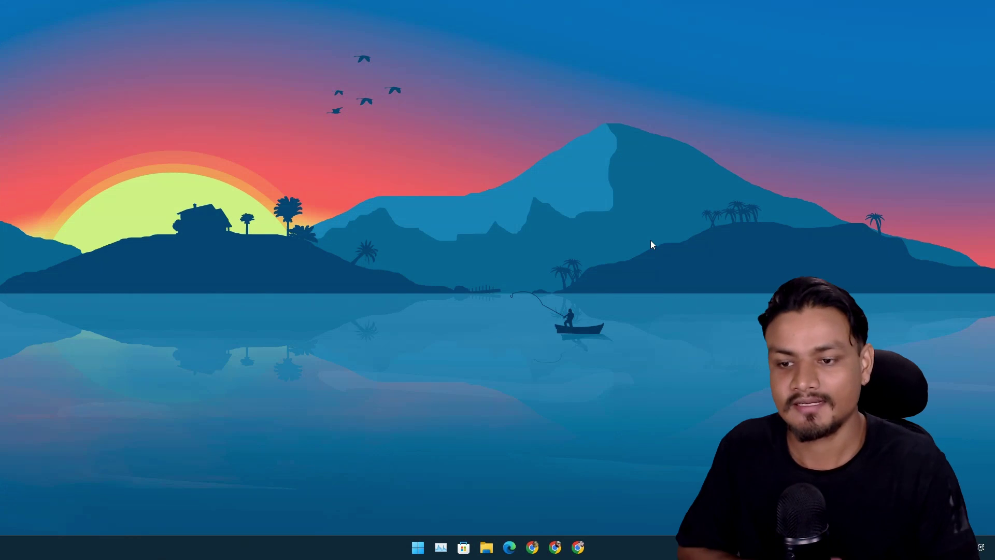